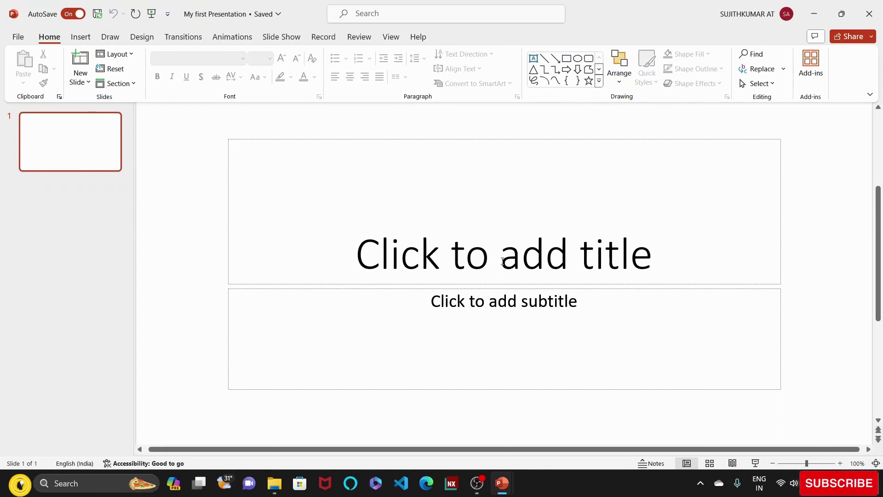
Type 'MY FIRST PRESENTATION' into the slide's title placeholder.
{"action": "left_click", "coordinate": [503, 262]}
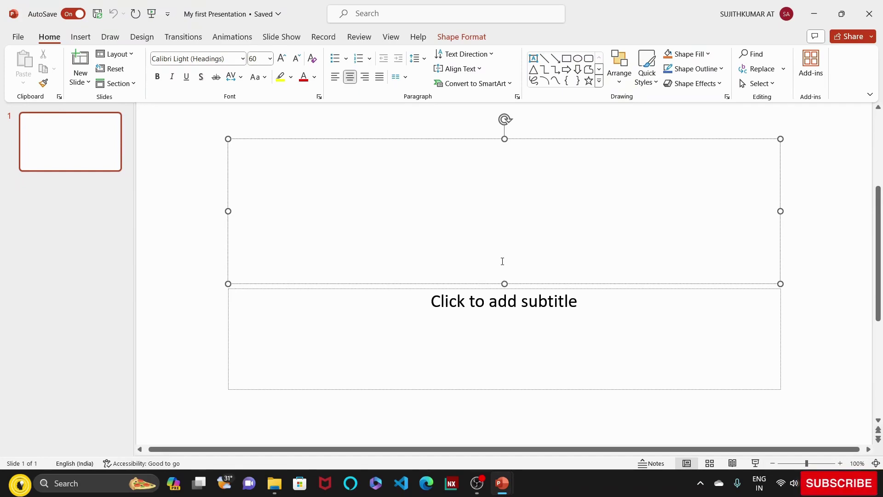
{"action": "type", "text": "MY"}
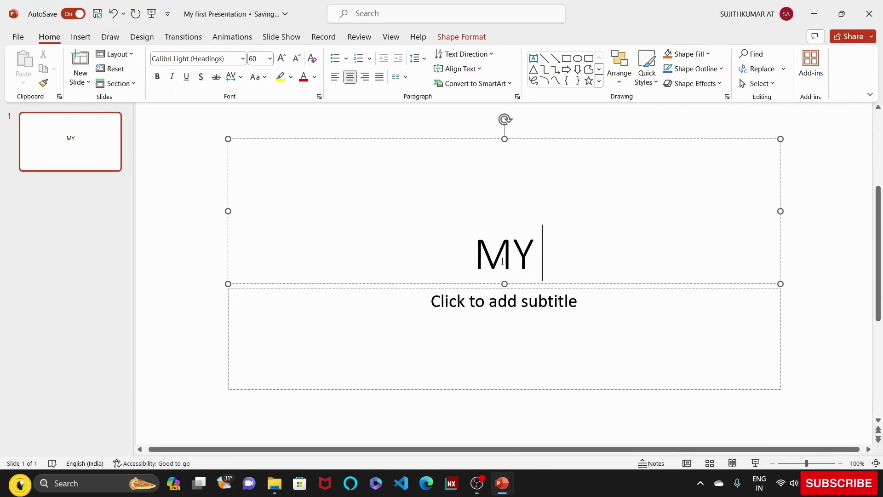
{"action": "type", "text": " FIR"}
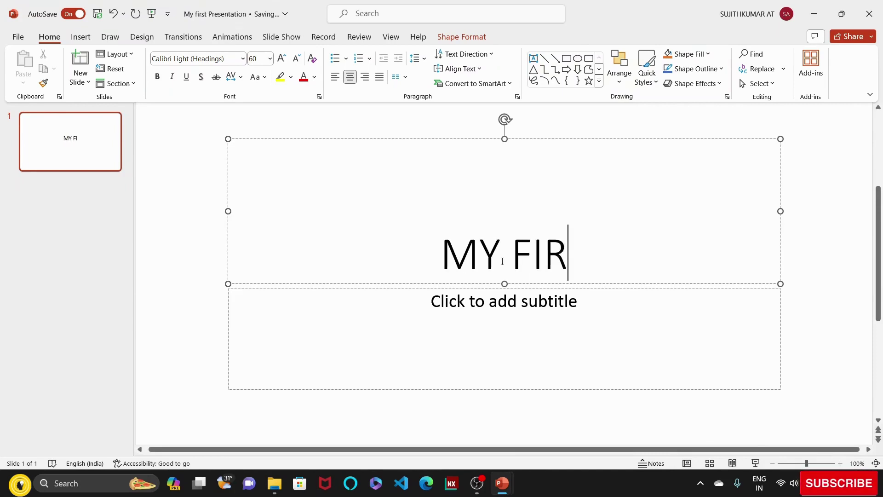
{"action": "type", "text": "ST P"}
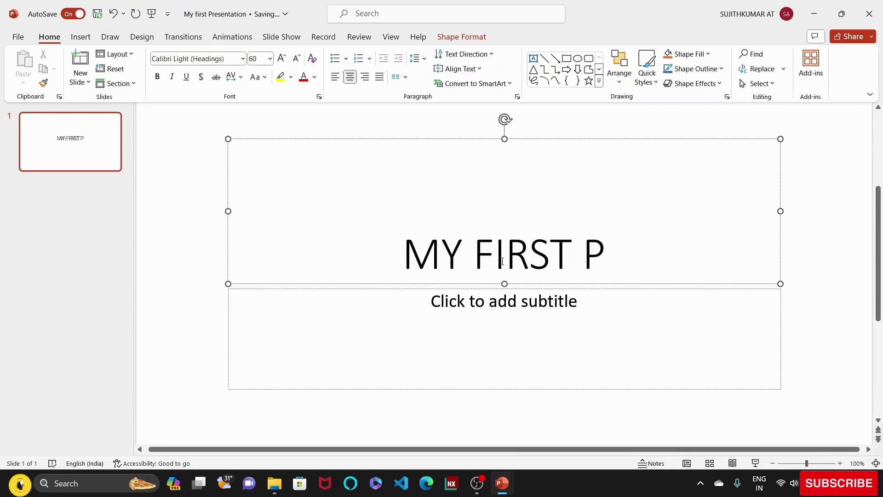
{"action": "type", "text": "RESENTAT"}
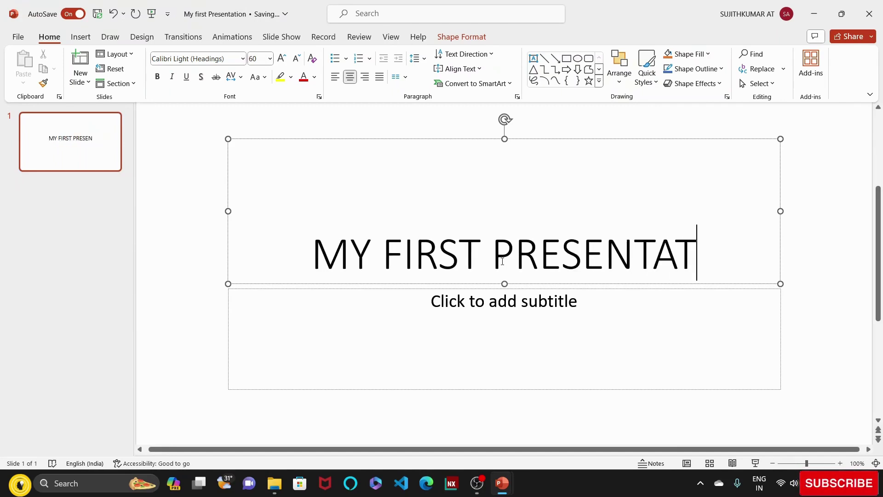
{"action": "type", "text": "ION"}
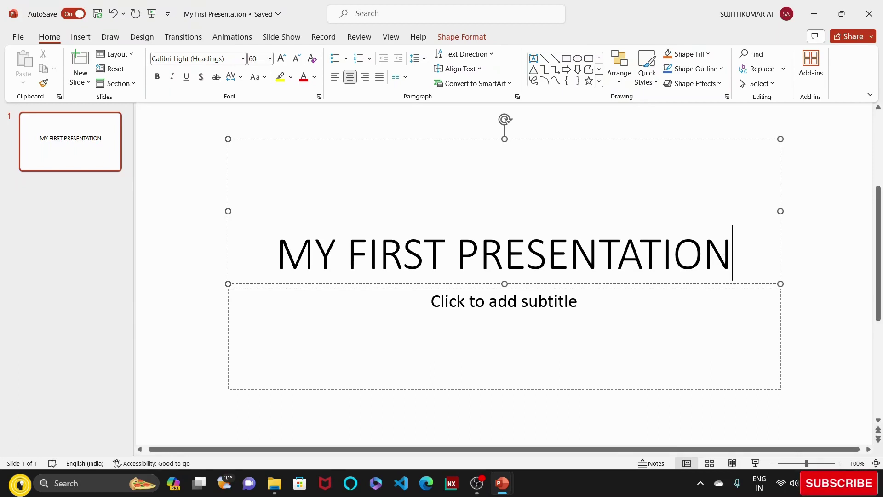
{"action": "left_click_drag", "start_coordinate": [720, 256], "coordinate": [278, 256]}
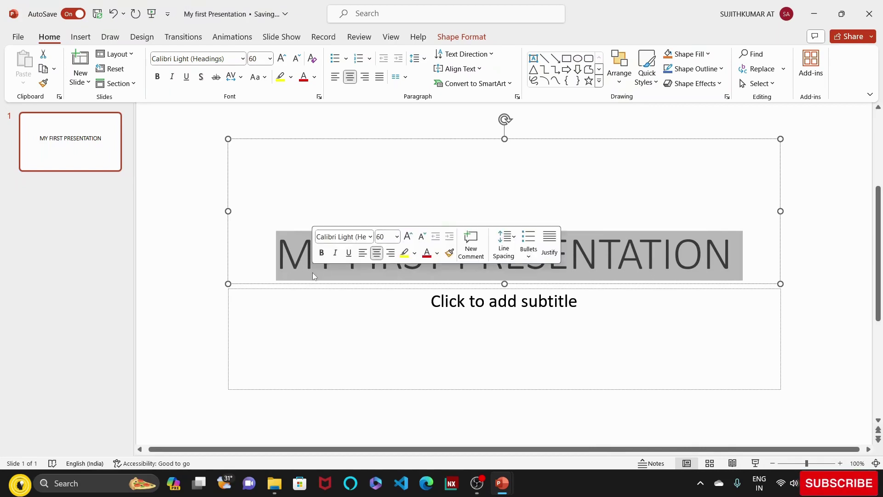
{"action": "left_click", "coordinate": [703, 250]}
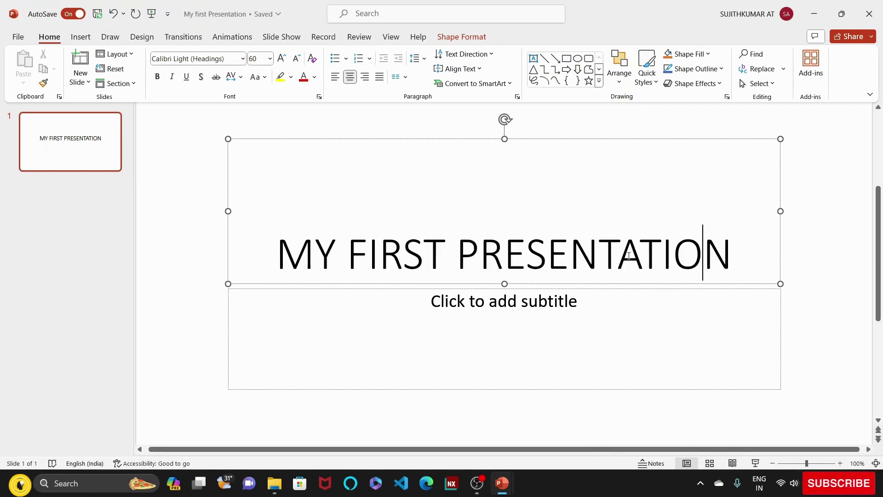
{"action": "left_click", "coordinate": [617, 256]}
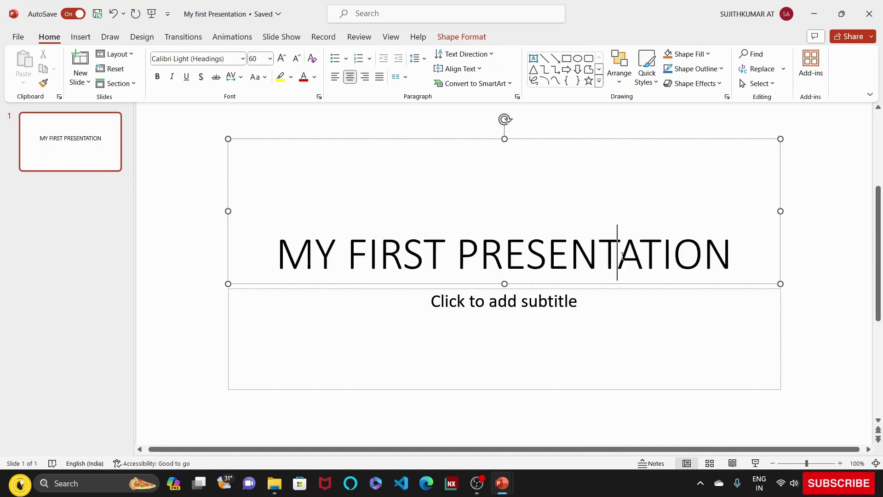
Select all of 'MY FIRST PRESENTATION' and switch its font to Arial Black.
{"action": "triple_click", "coordinate": [623, 256]}
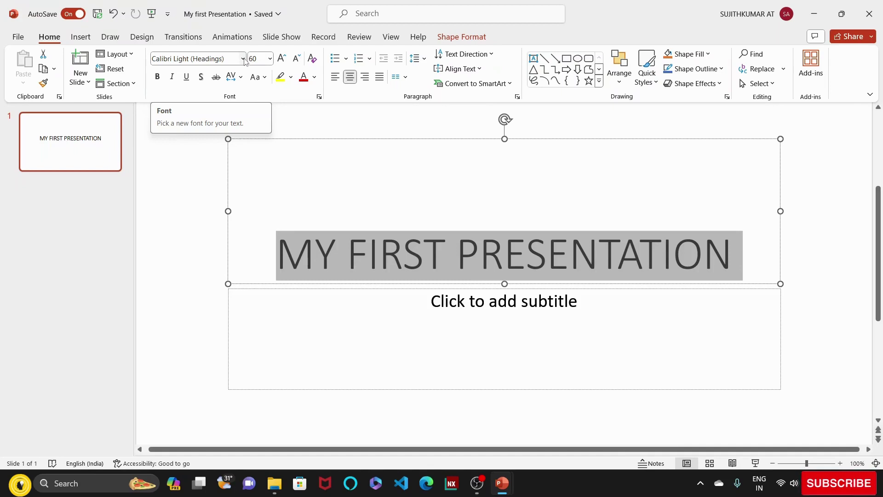
{"action": "left_click", "coordinate": [243, 59]}
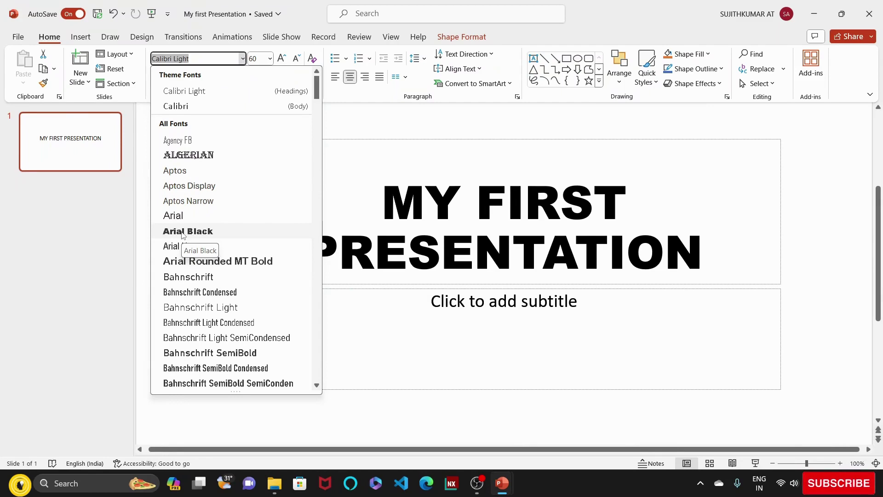
{"action": "left_click", "coordinate": [182, 231]}
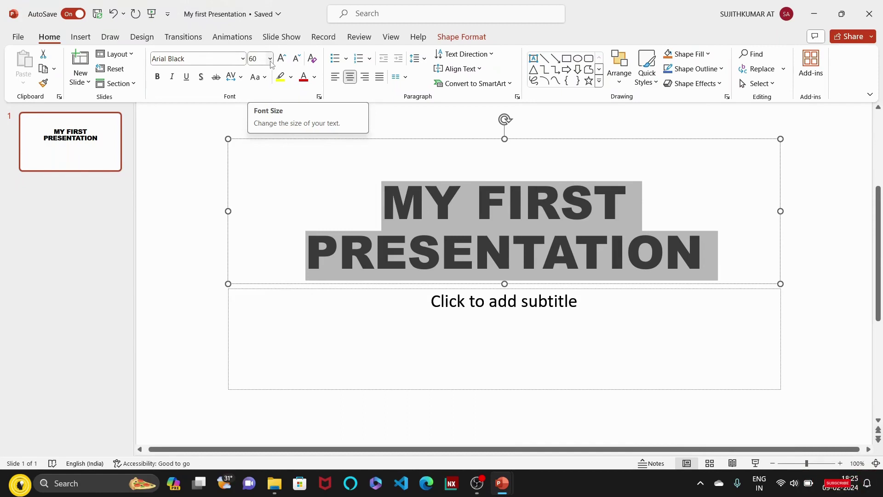
Enter 50 in the Font Size box to shrink the title from 60.
{"action": "left_click", "coordinate": [260, 57]}
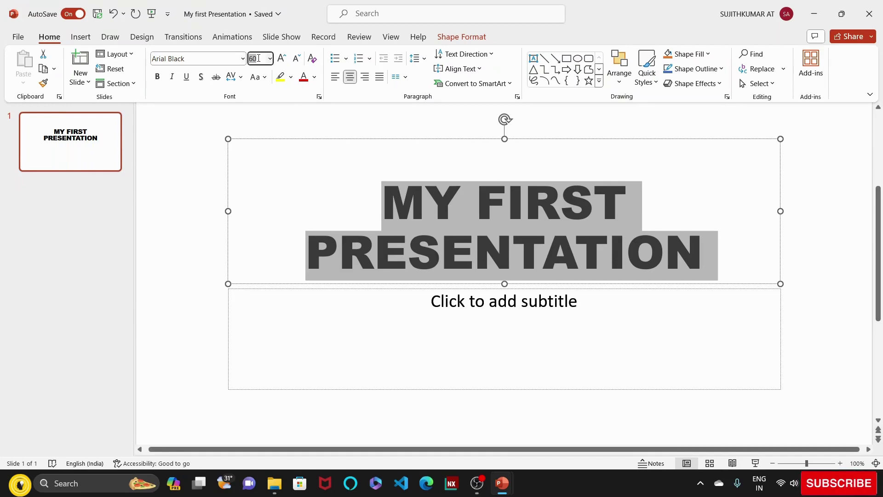
{"action": "type", "text": "5"}
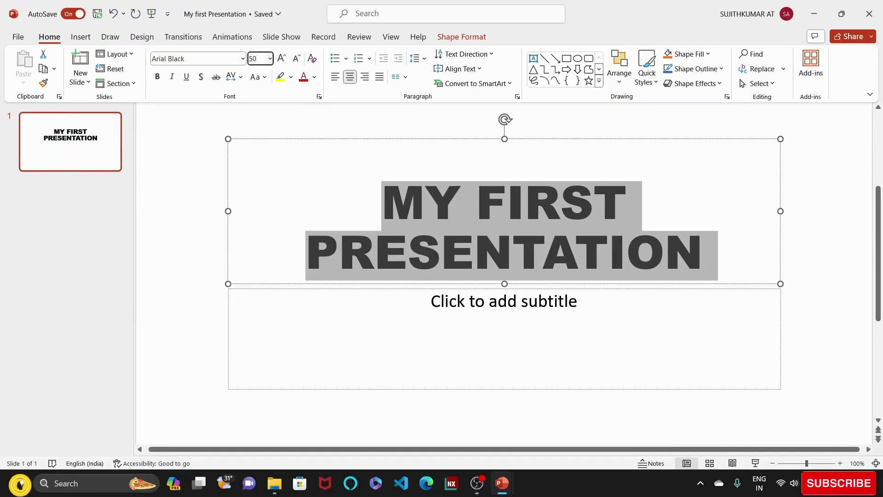
{"action": "key", "text": "Return"}
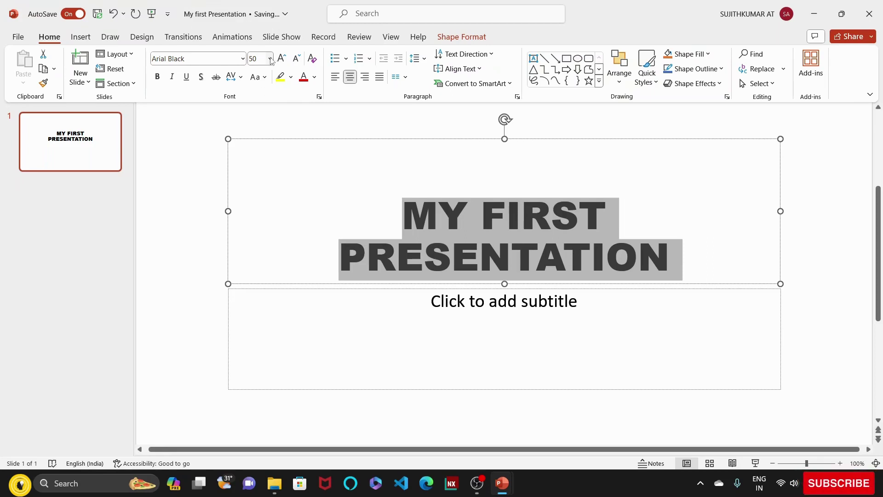
{"action": "left_click", "coordinate": [271, 59]}
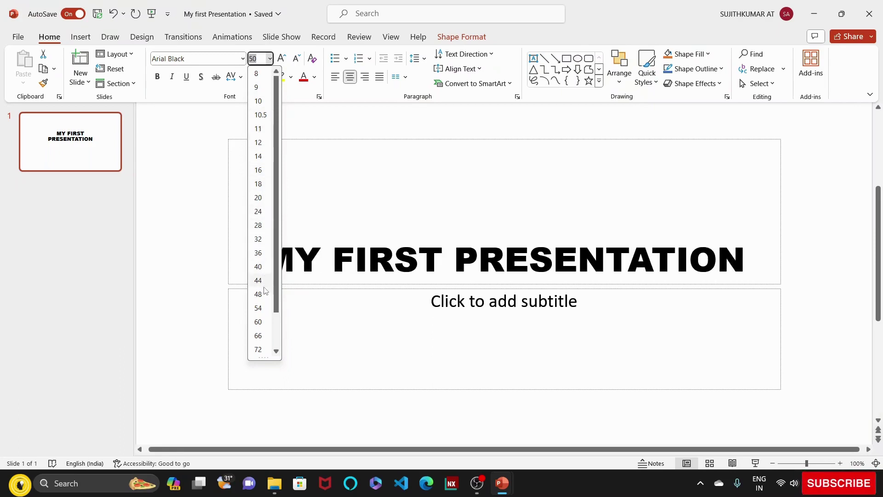
Pick 54 for the title, step it up to 72, then back down to 54.
{"action": "left_click", "coordinate": [258, 307]}
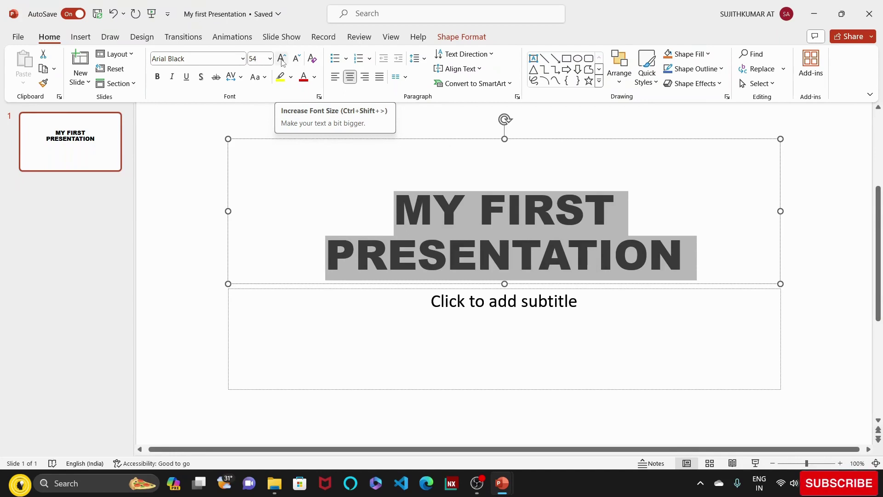
{"action": "left_click", "coordinate": [282, 59]}
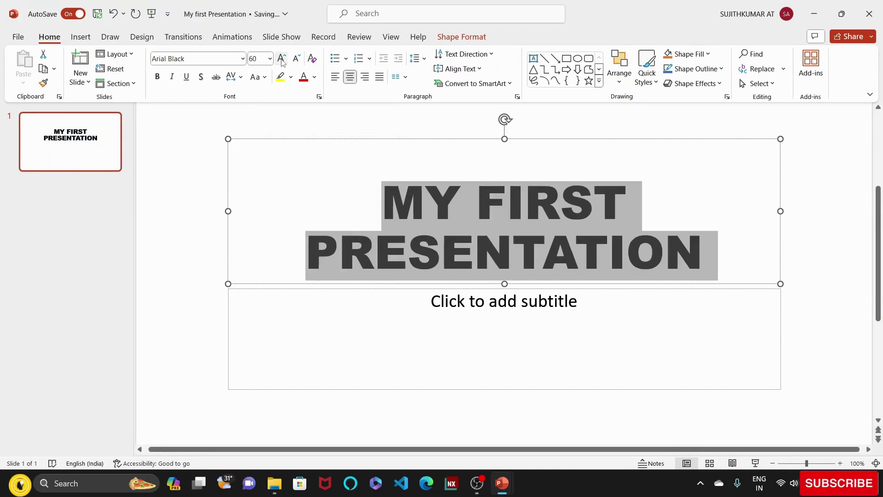
{"action": "left_click", "coordinate": [282, 59]}
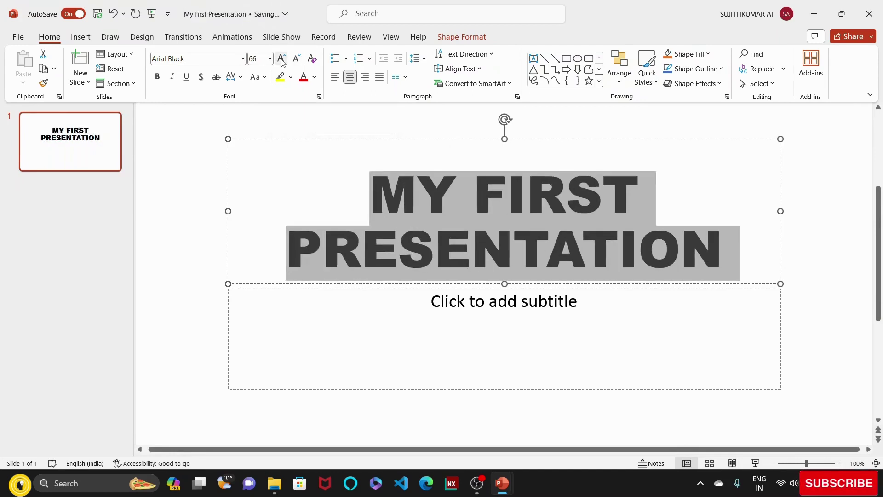
{"action": "left_click", "coordinate": [282, 58]}
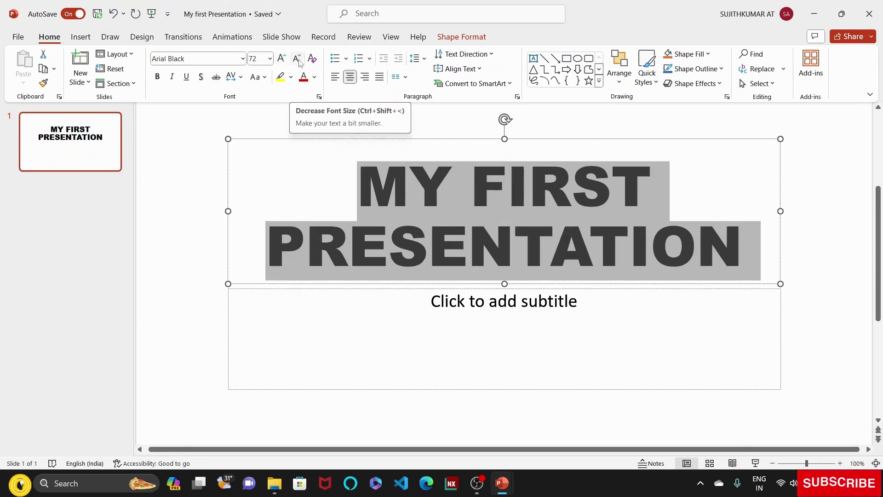
{"action": "left_click", "coordinate": [297, 59]}
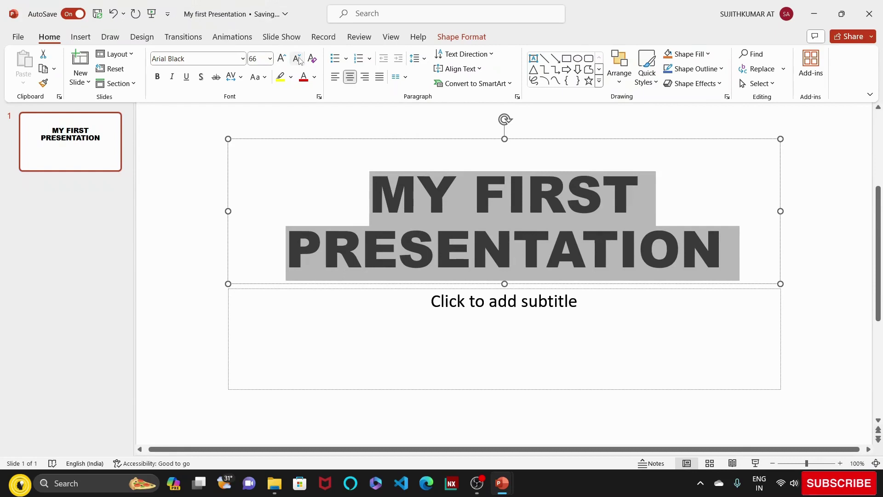
{"action": "left_click", "coordinate": [298, 59]}
{"action": "left_click", "coordinate": [297, 59]}
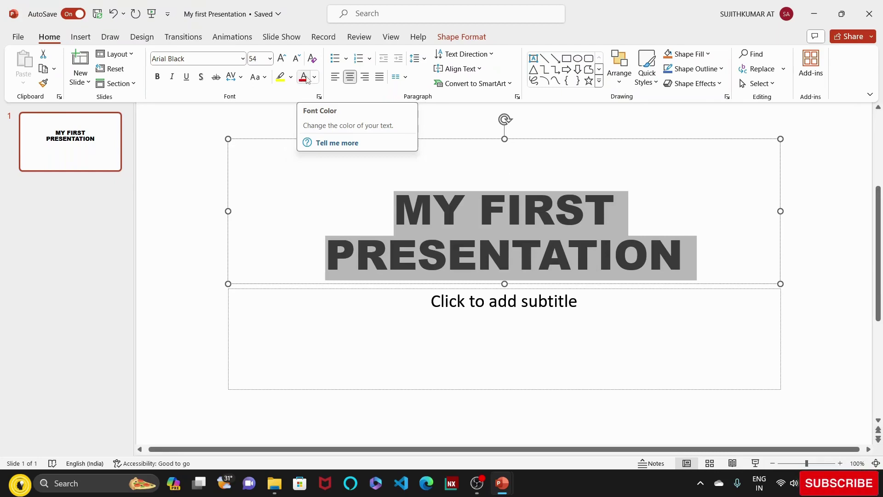
Apply red to the title text with the Font Color button.
{"action": "left_click", "coordinate": [304, 78]}
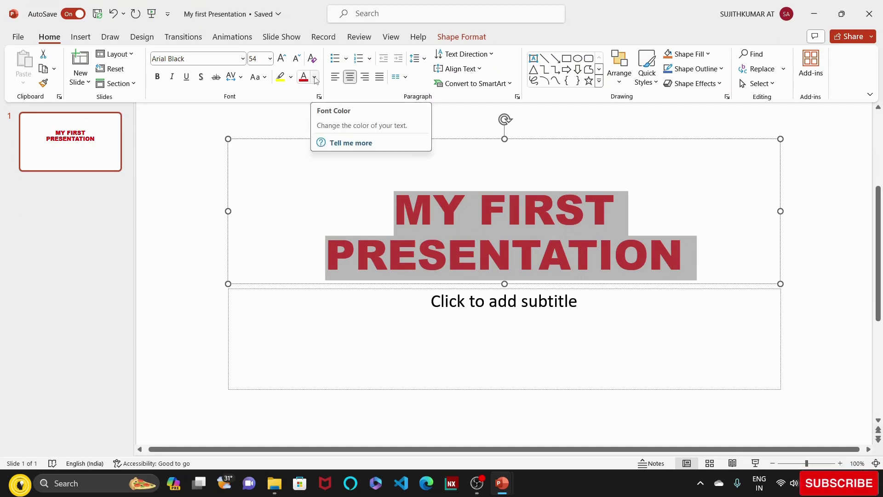
{"action": "left_click", "coordinate": [315, 79]}
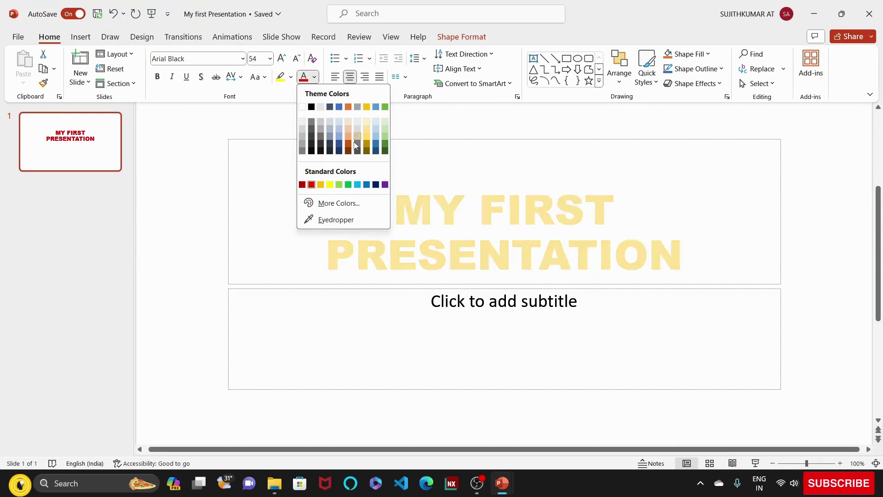
Choose a bright green from More Colors' Standard palette for the title text.
{"action": "left_click", "coordinate": [327, 204]}
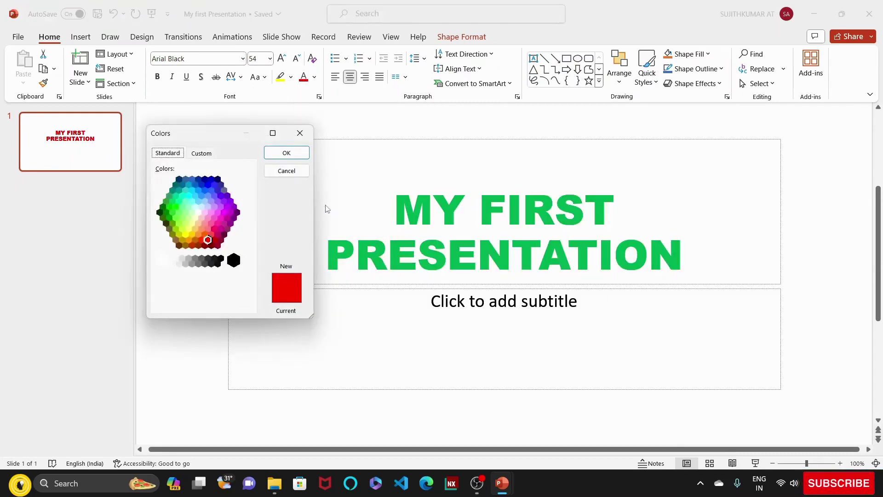
{"action": "left_click", "coordinate": [186, 233]}
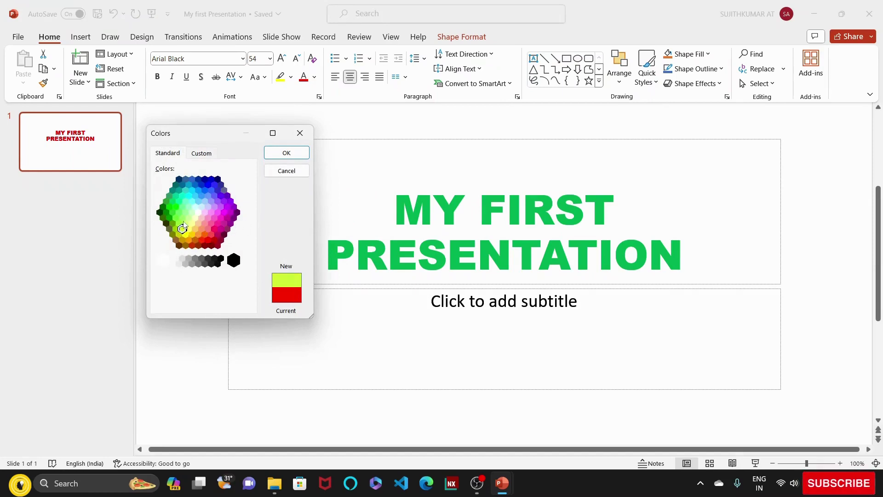
{"action": "left_click", "coordinate": [182, 219]}
{"action": "left_click", "coordinate": [177, 218]}
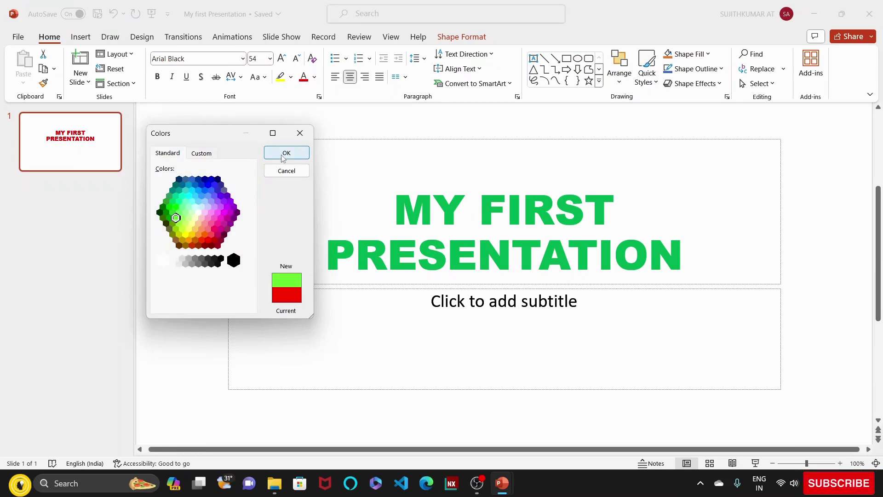
{"action": "left_click", "coordinate": [285, 154]}
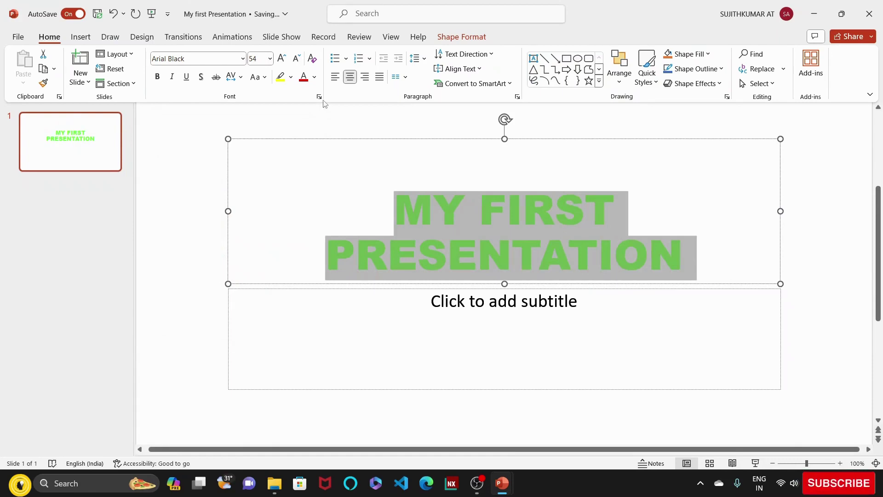
{"action": "left_click", "coordinate": [314, 78]}
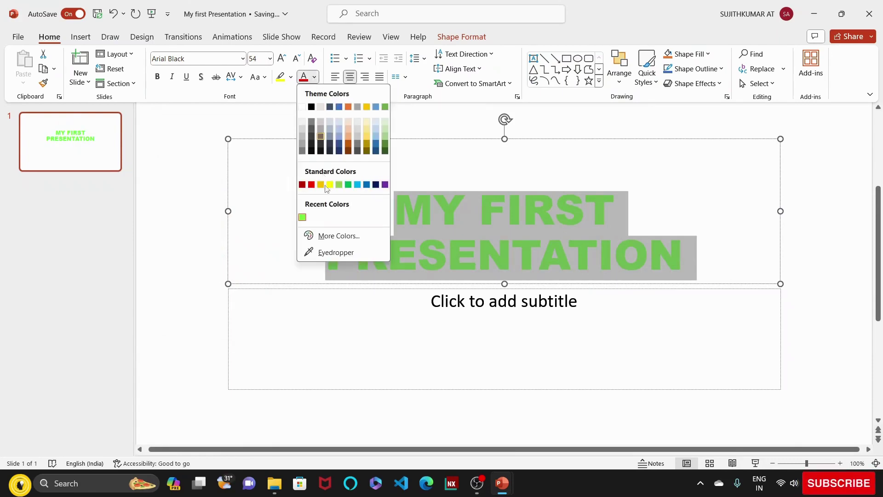
{"action": "left_click", "coordinate": [332, 253]}
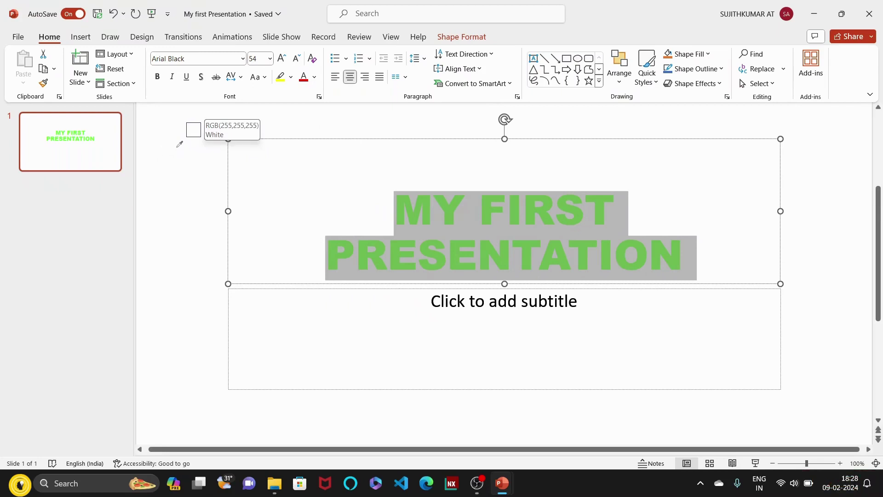
{"action": "left_click", "coordinate": [180, 144]}
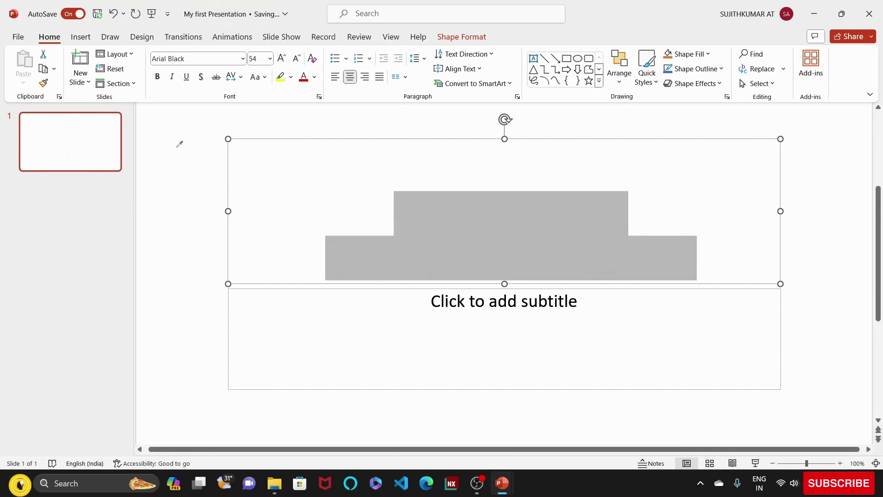
{"action": "key", "text": "Escape"}
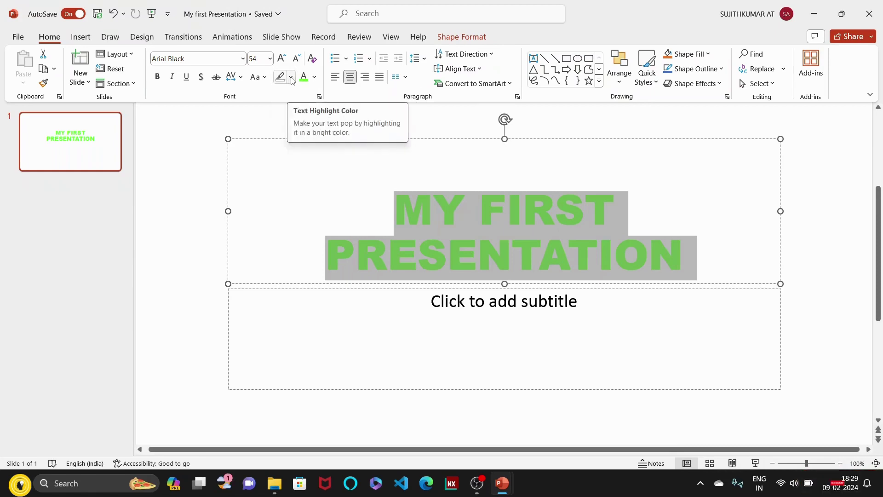
{"action": "left_click", "coordinate": [291, 79]}
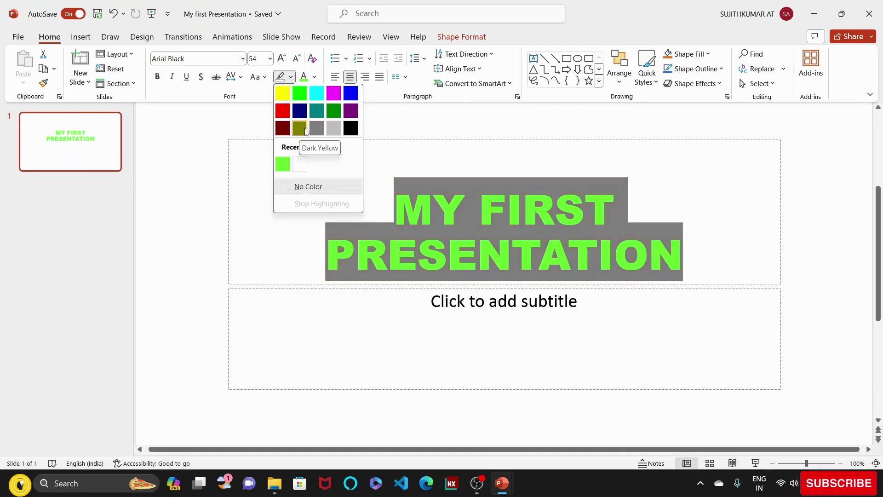
{"action": "left_click", "coordinate": [333, 127]}
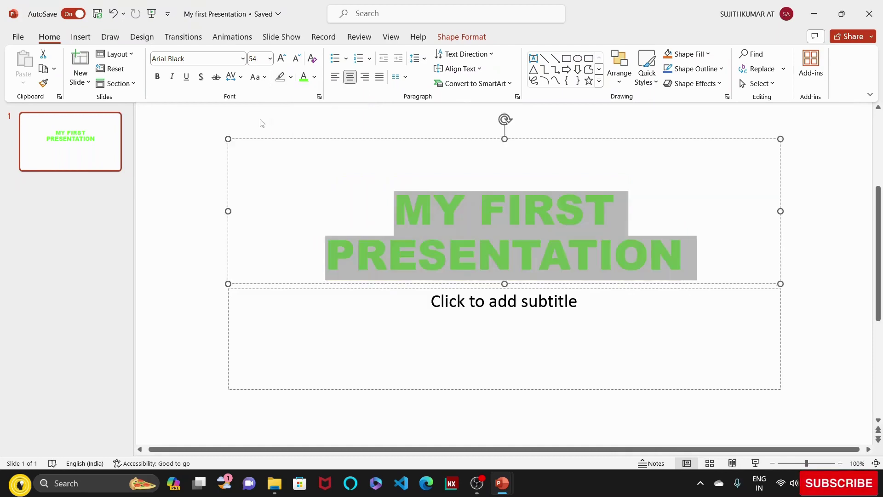
{"action": "left_click", "coordinate": [265, 79]}
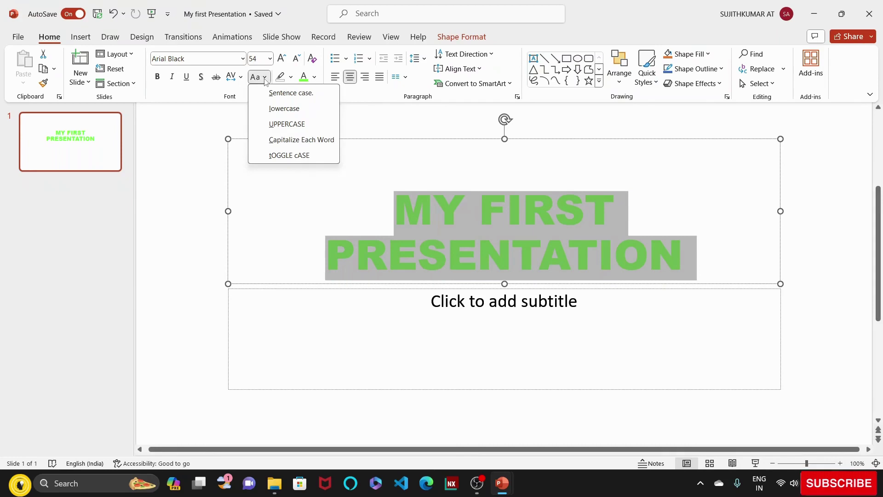
{"action": "left_click", "coordinate": [291, 93]}
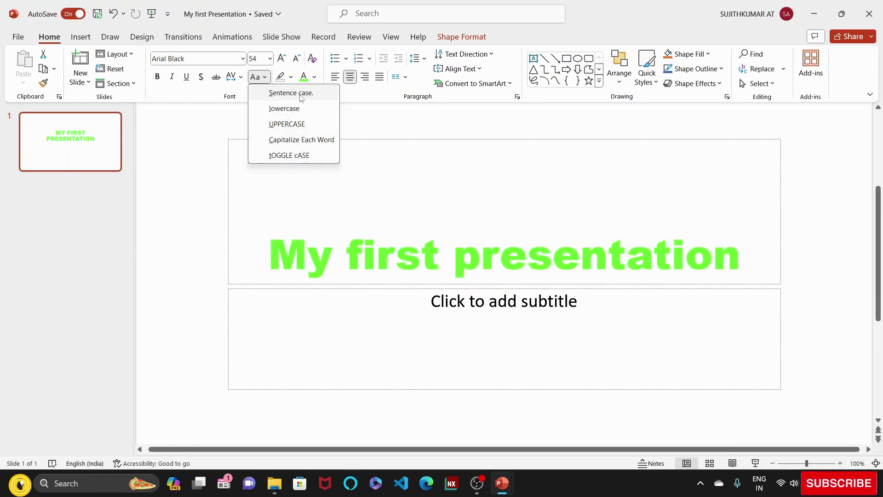
{"action": "left_click", "coordinate": [287, 124]}
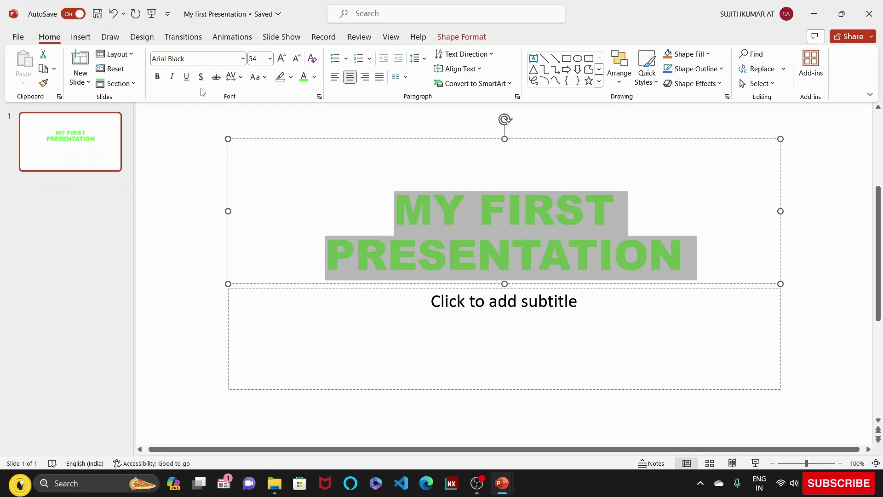
Apply bold, italic, underline and text shadow to the title.
{"action": "left_click", "coordinate": [157, 76]}
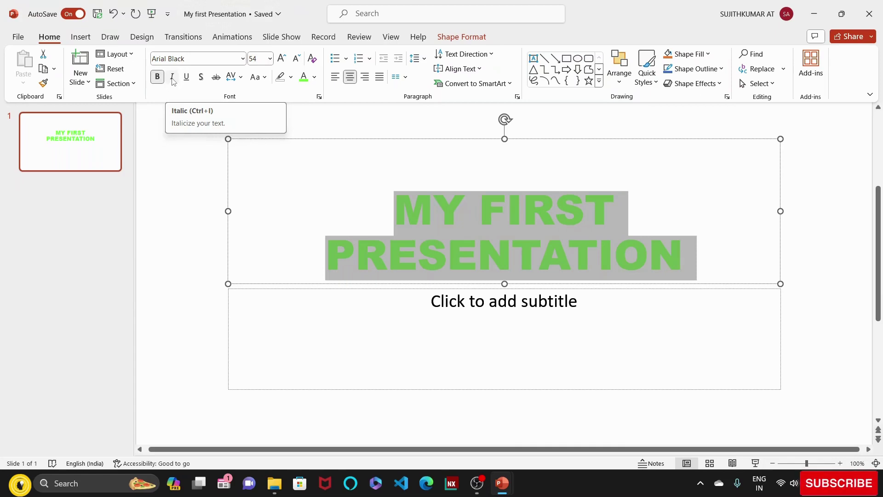
{"action": "left_click", "coordinate": [173, 77]}
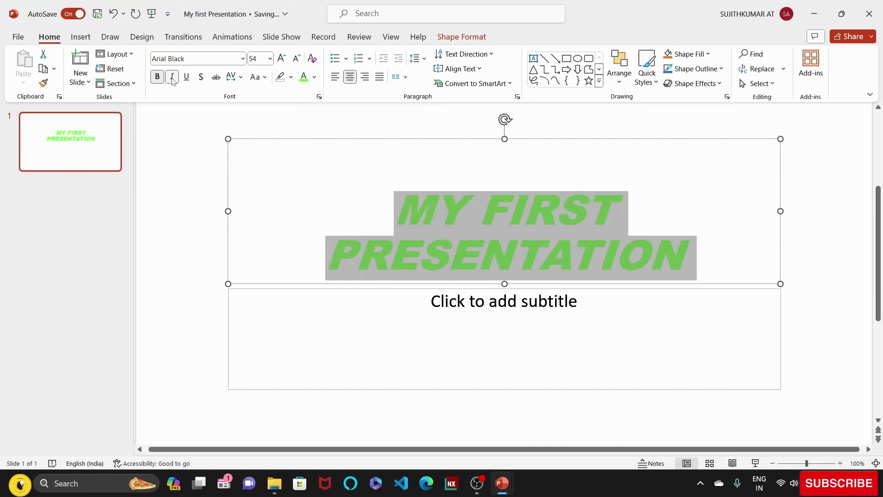
{"action": "left_click", "coordinate": [187, 77]}
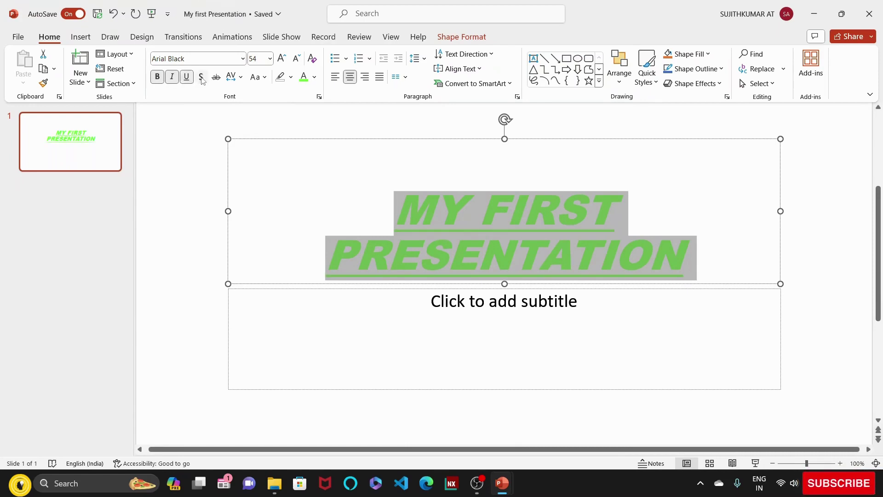
{"action": "left_click", "coordinate": [202, 78]}
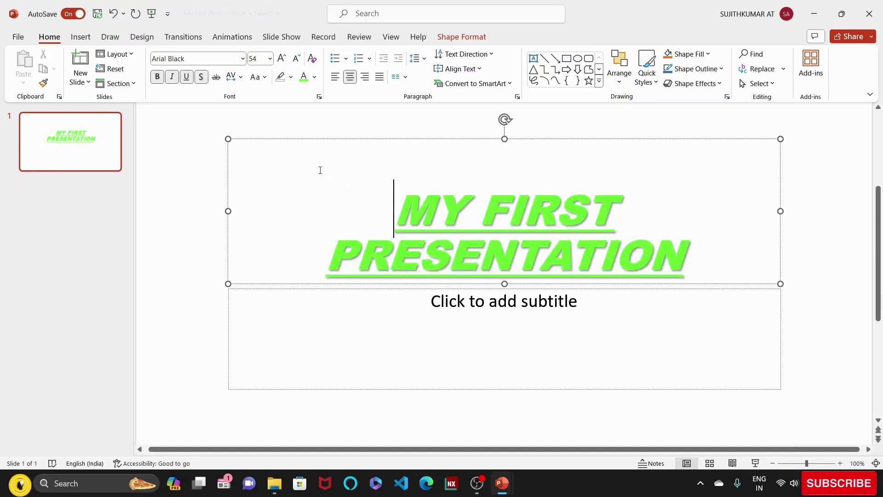
{"action": "left_click", "coordinate": [242, 78]}
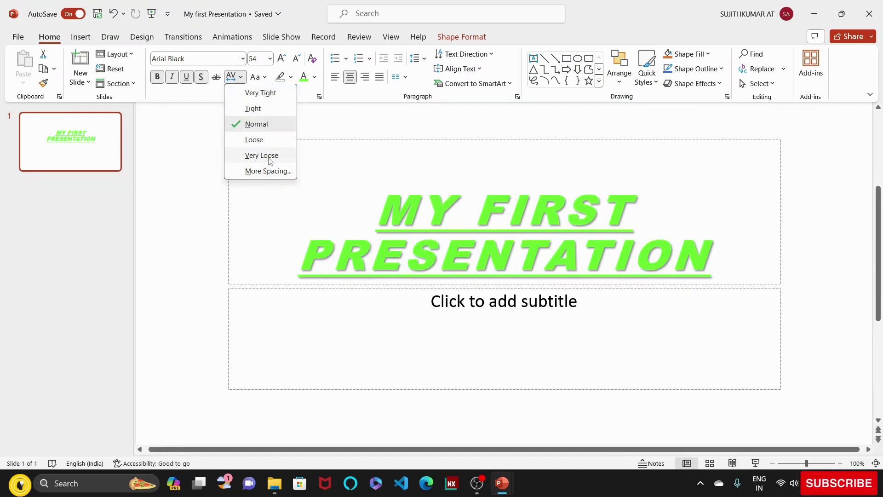
{"action": "left_click", "coordinate": [353, 100]}
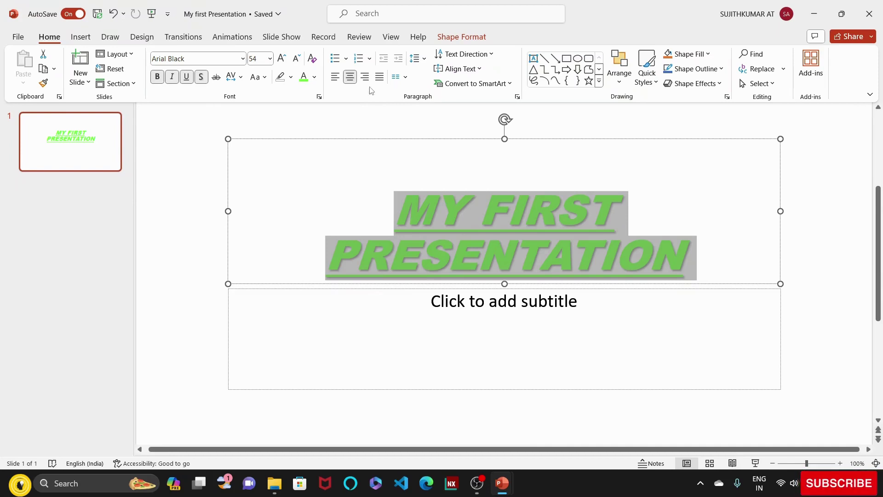
Try left, centre and right alignment on the title, ending centred.
{"action": "left_click", "coordinate": [336, 77]}
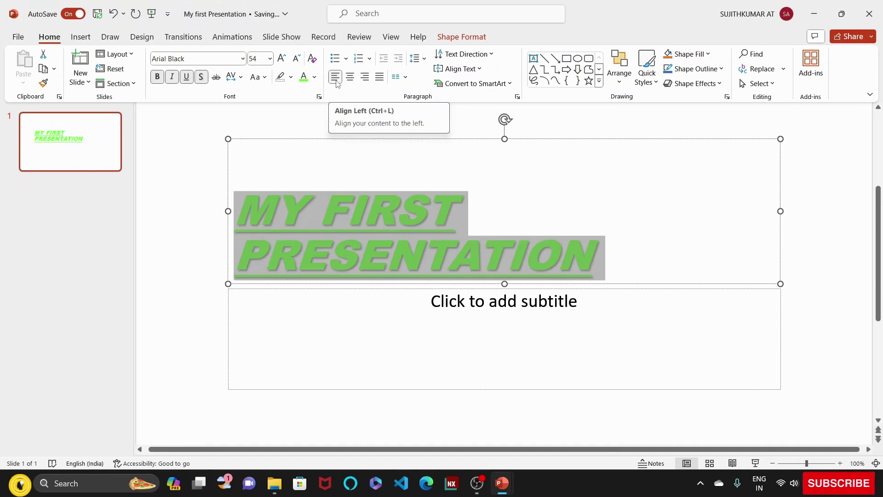
{"action": "left_click", "coordinate": [352, 78]}
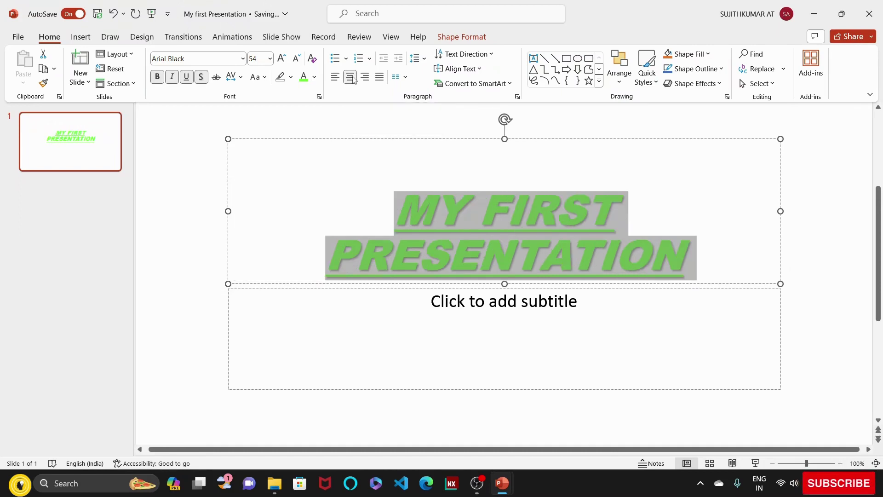
{"action": "left_click", "coordinate": [364, 77]}
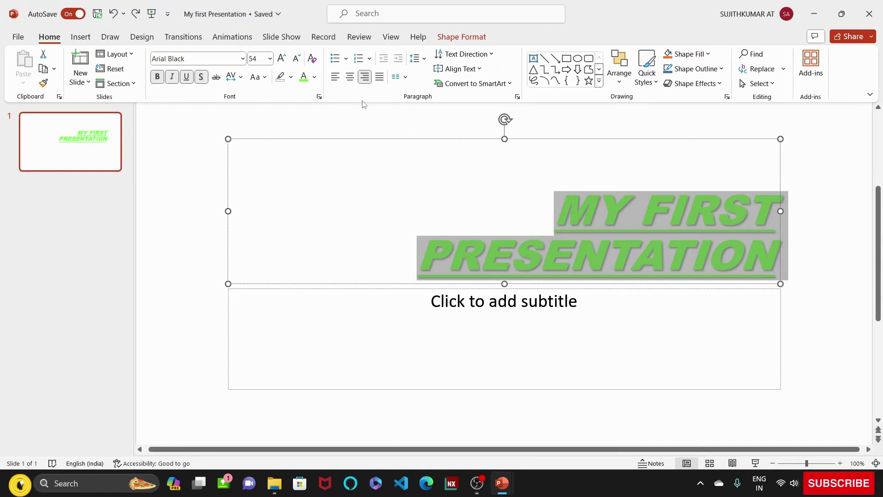
{"action": "left_click", "coordinate": [350, 78]}
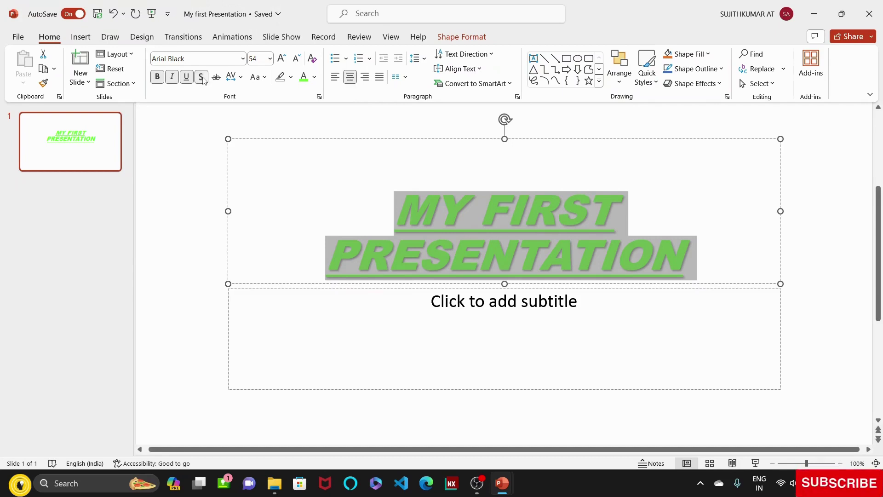
Turn off underline, italic and bold on the title, then deselect it.
{"action": "left_click", "coordinate": [186, 77]}
{"action": "left_click", "coordinate": [171, 77]}
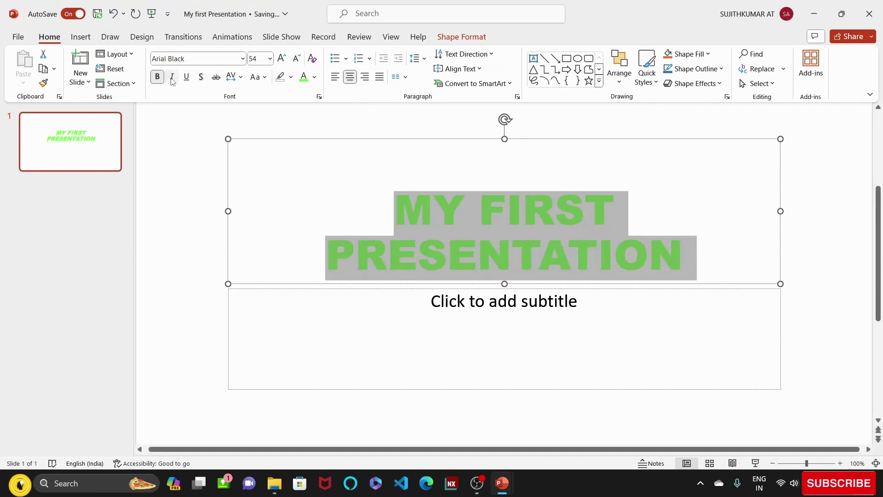
{"action": "left_click", "coordinate": [157, 77]}
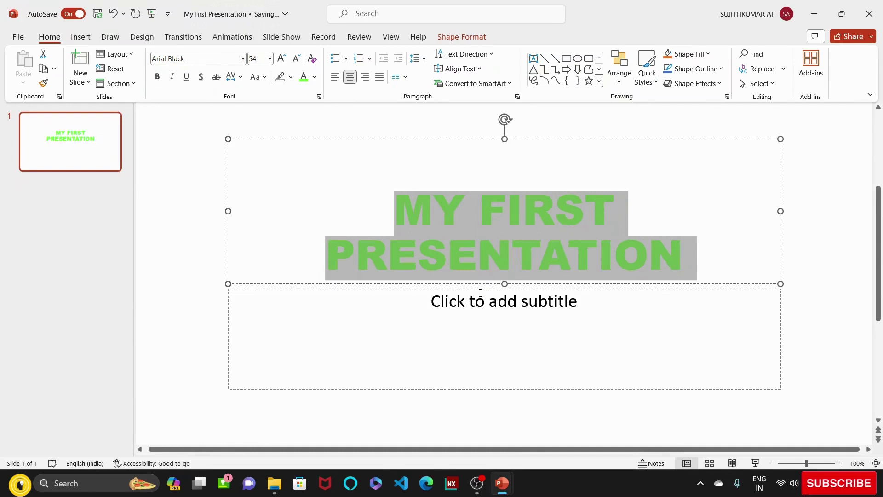
{"action": "key", "text": "Left"}
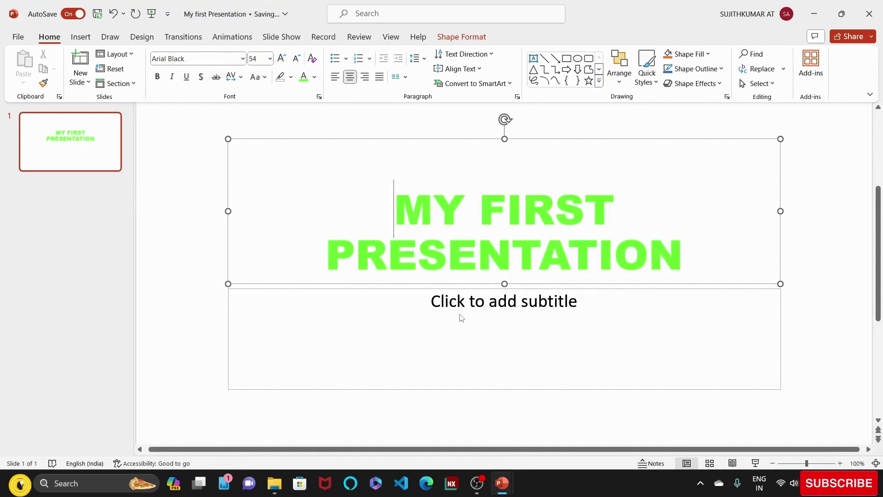
Type 'KERALA' into the subtitle placeholder and select the word.
{"action": "left_click", "coordinate": [481, 306]}
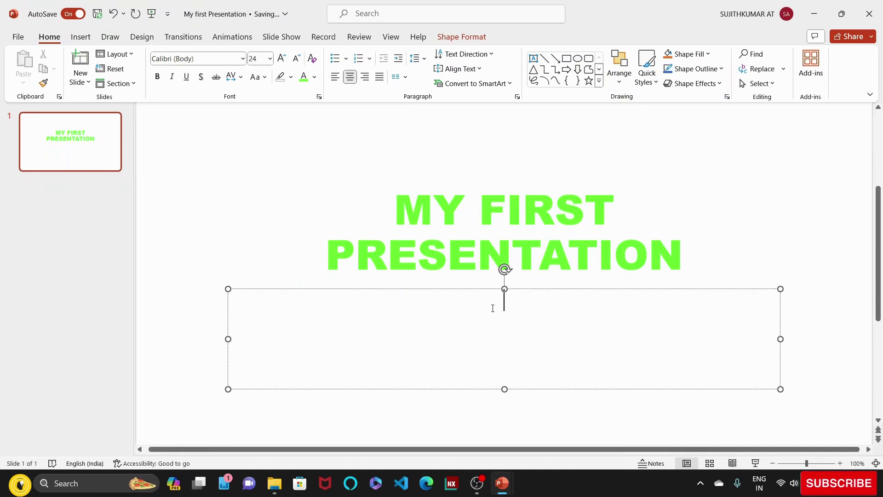
{"action": "type", "text": "KERAL"}
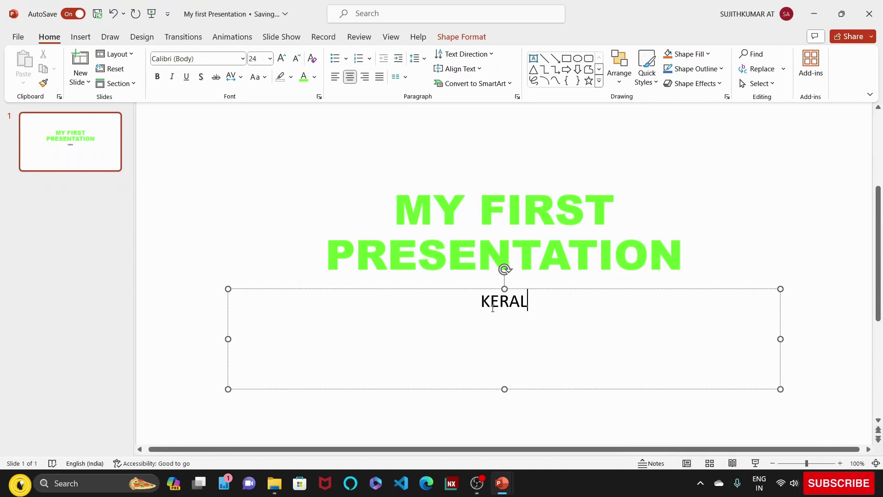
{"action": "type", "text": "A"}
{"action": "double_click", "coordinate": [496, 303]}
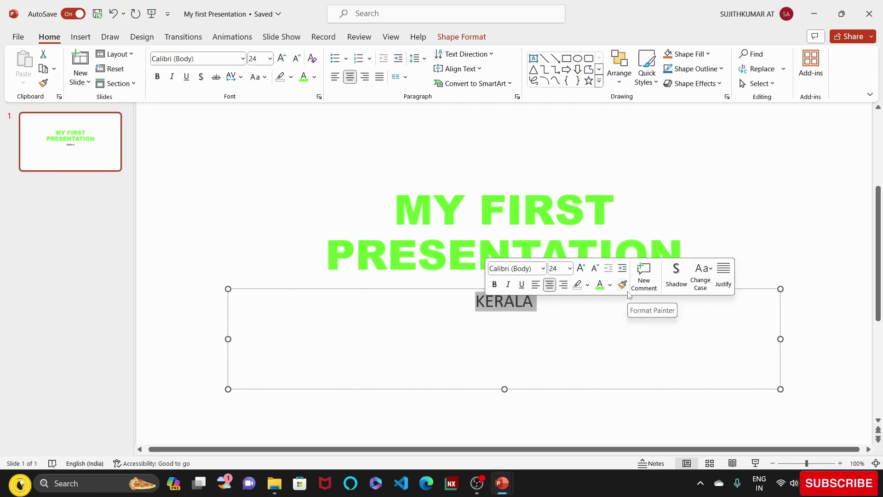
Bold the KERALA subtitle and colour it red from the mini toolbar.
{"action": "left_click", "coordinate": [495, 285]}
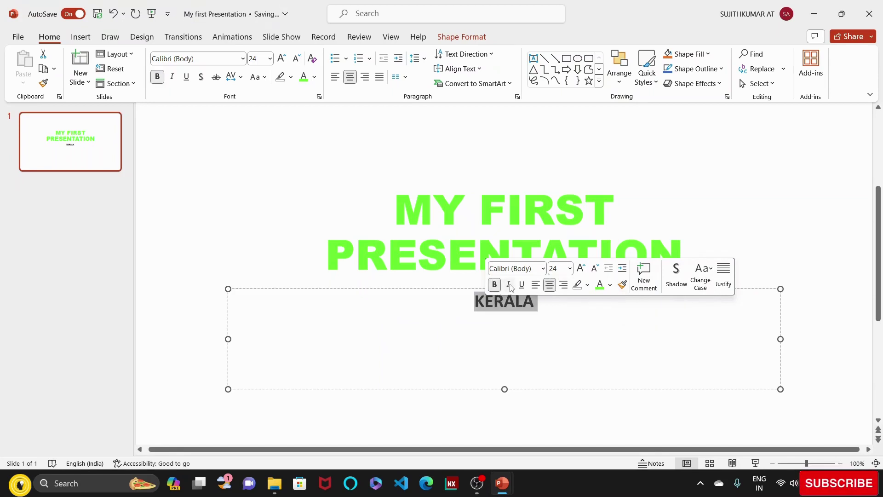
{"action": "left_click", "coordinate": [610, 285]}
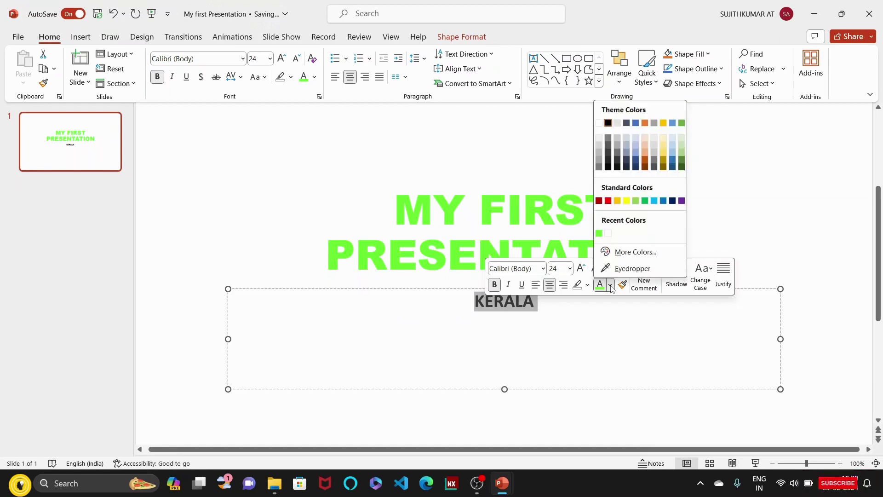
{"action": "left_click", "coordinate": [607, 201]}
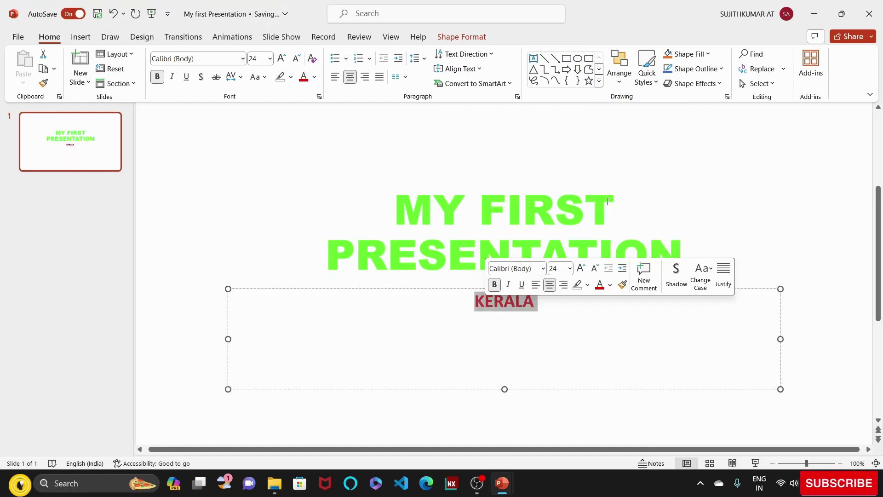
{"action": "left_click", "coordinate": [795, 152]}
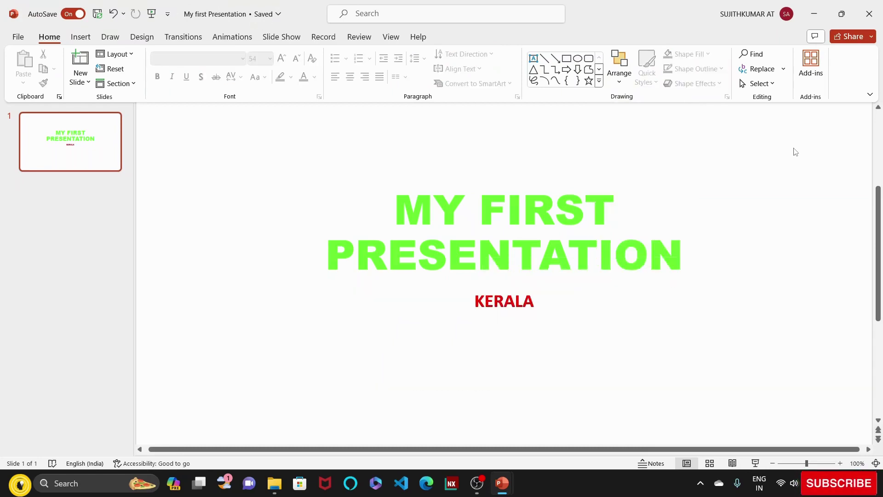